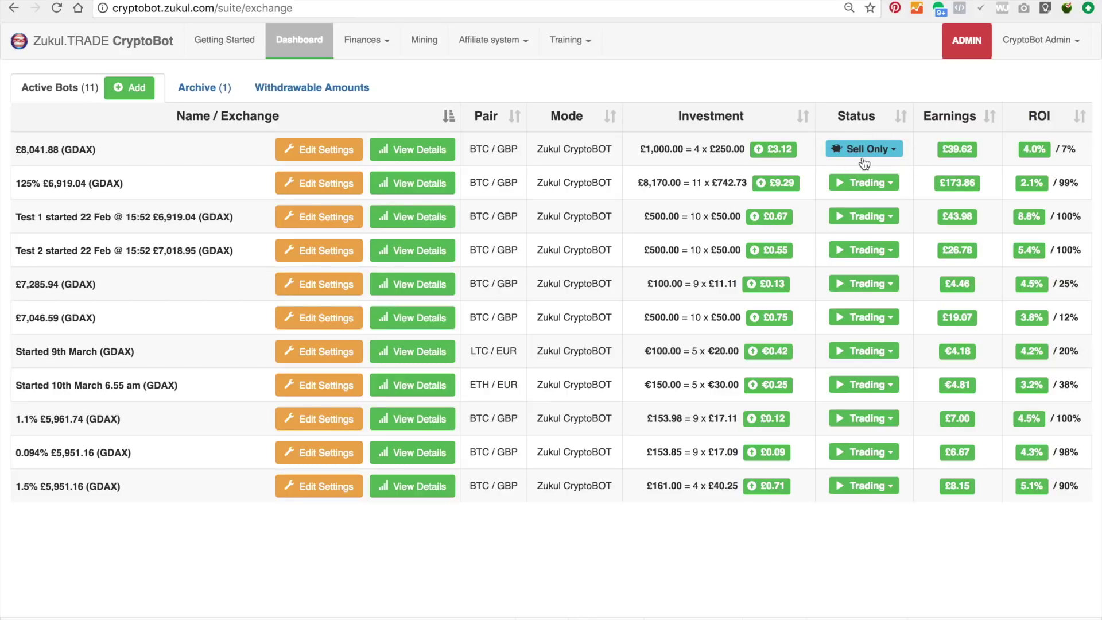
Cycle the first bot's status through paused, trading, sell-only and paused selling.
{"action": "left_click", "coordinate": [894, 152]}
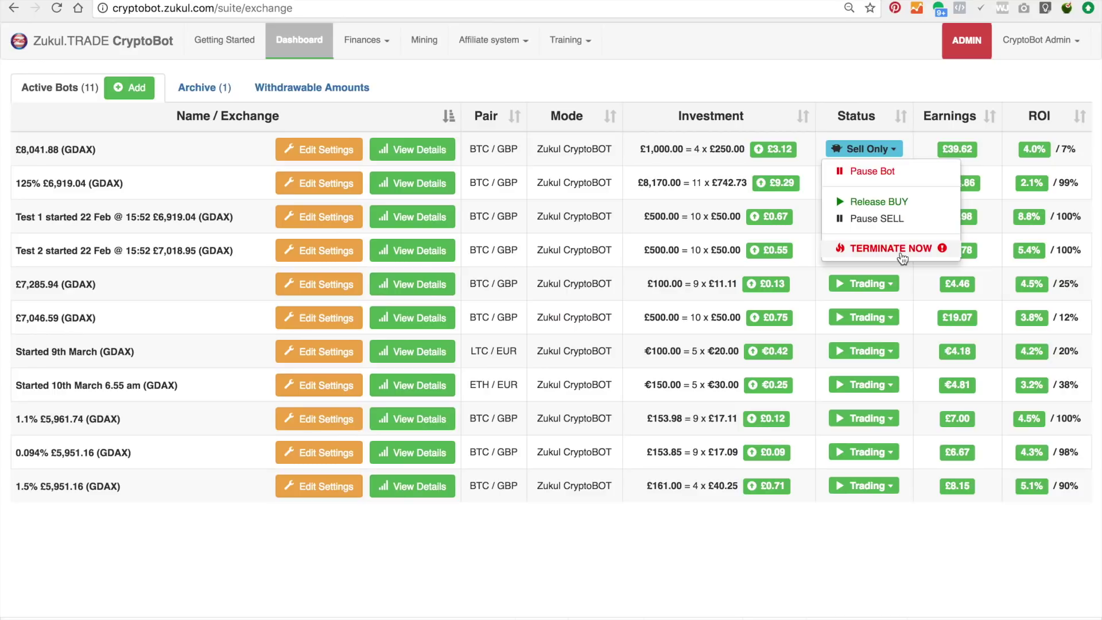
{"action": "left_click", "coordinate": [871, 173]}
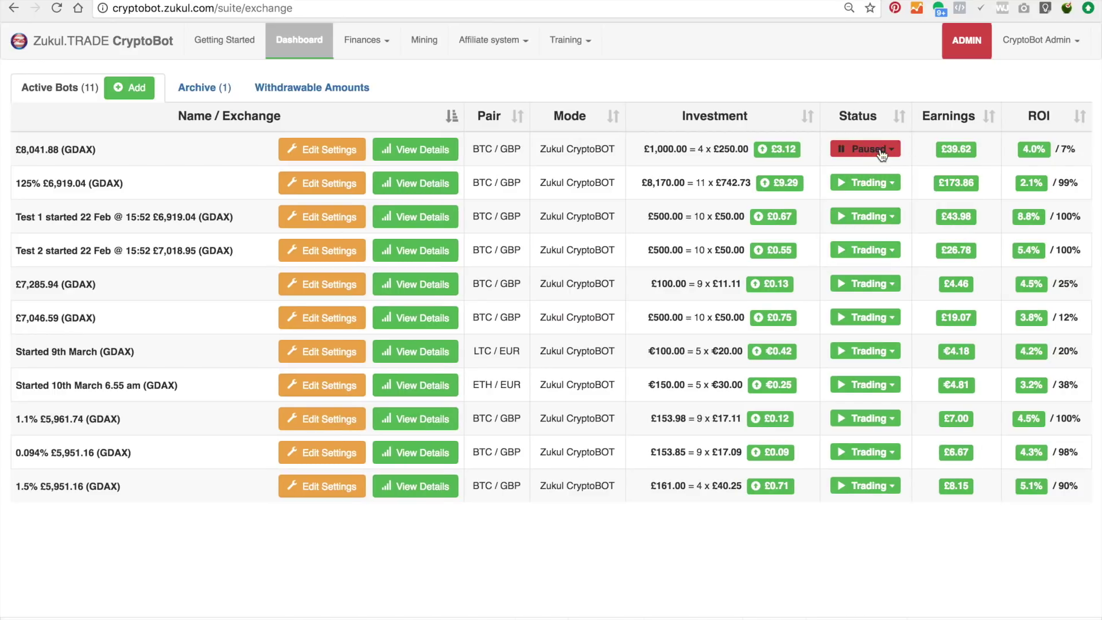
{"action": "left_click", "coordinate": [889, 152]}
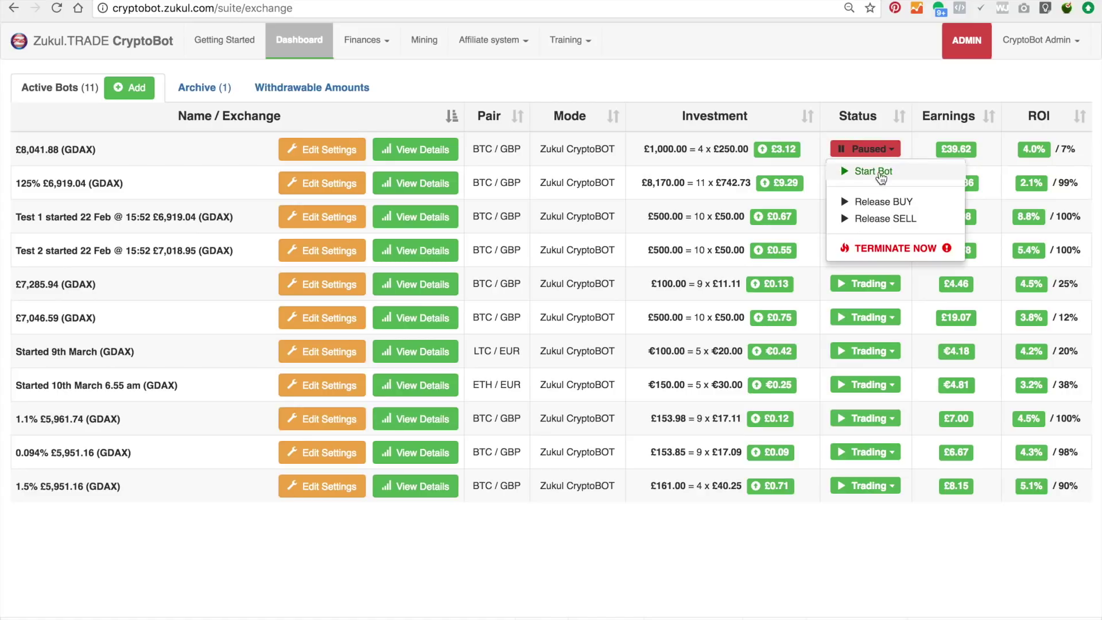
{"action": "left_click", "coordinate": [882, 172]}
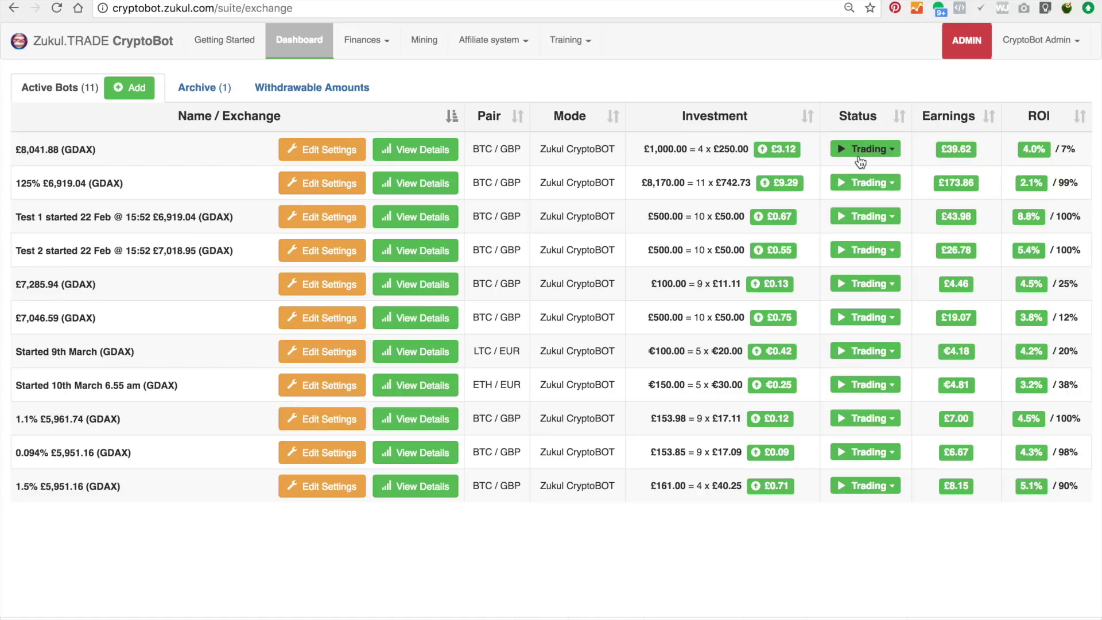
{"action": "left_click", "coordinate": [894, 151]}
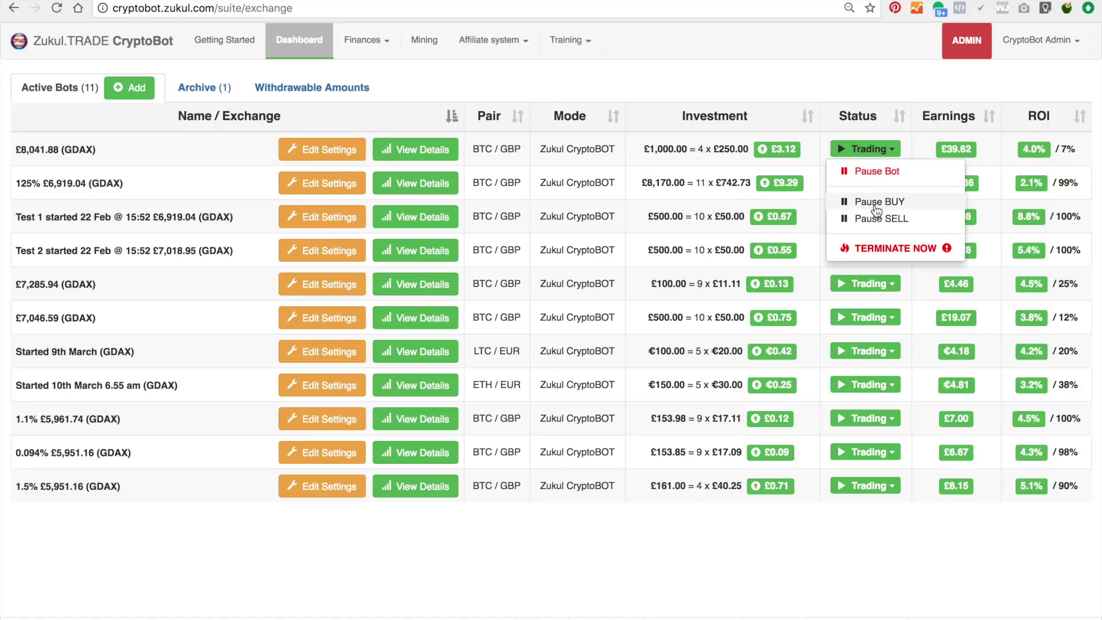
{"action": "left_click", "coordinate": [876, 204]}
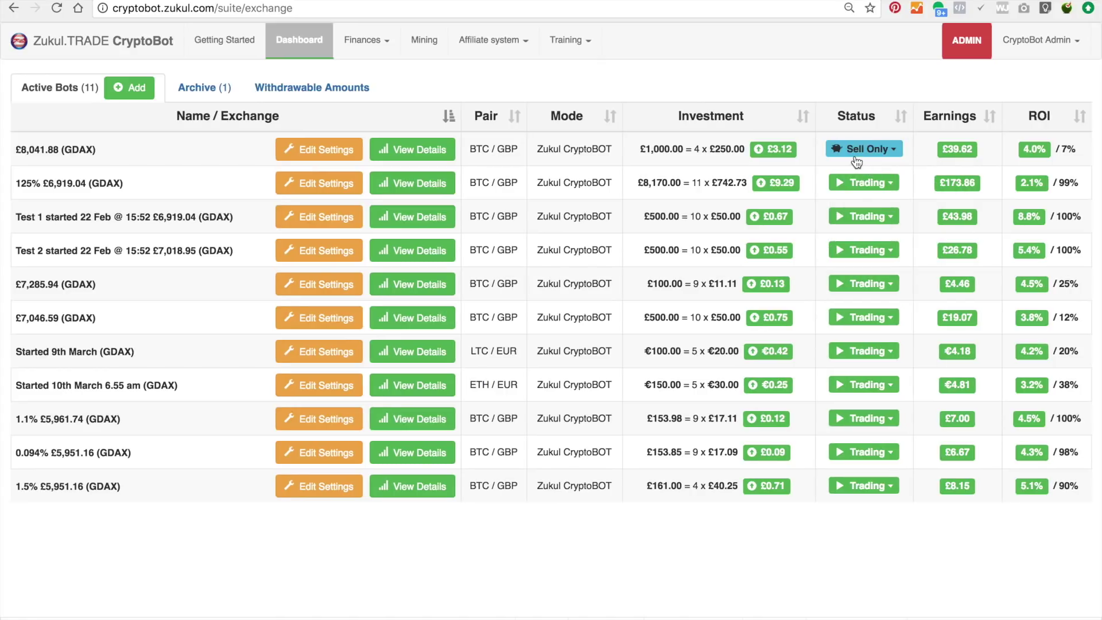
{"action": "left_click", "coordinate": [894, 151]}
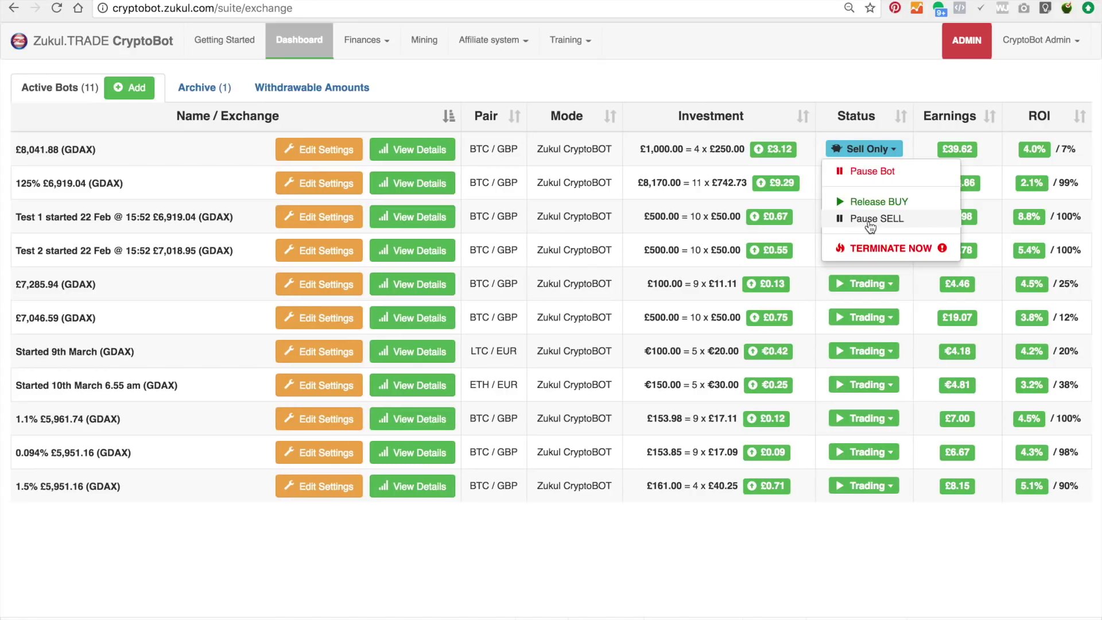
{"action": "left_click", "coordinate": [871, 220]}
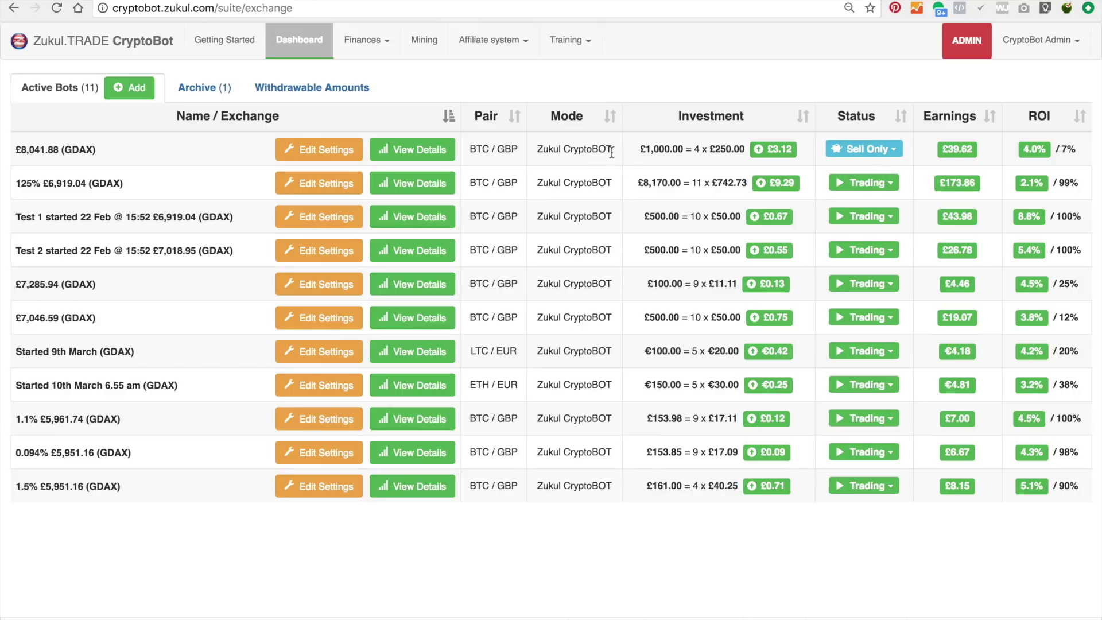
Open the first bot's details, highlight BTC in the pair heading, and scroll to the Trade Log.
{"action": "left_click", "coordinate": [429, 159]}
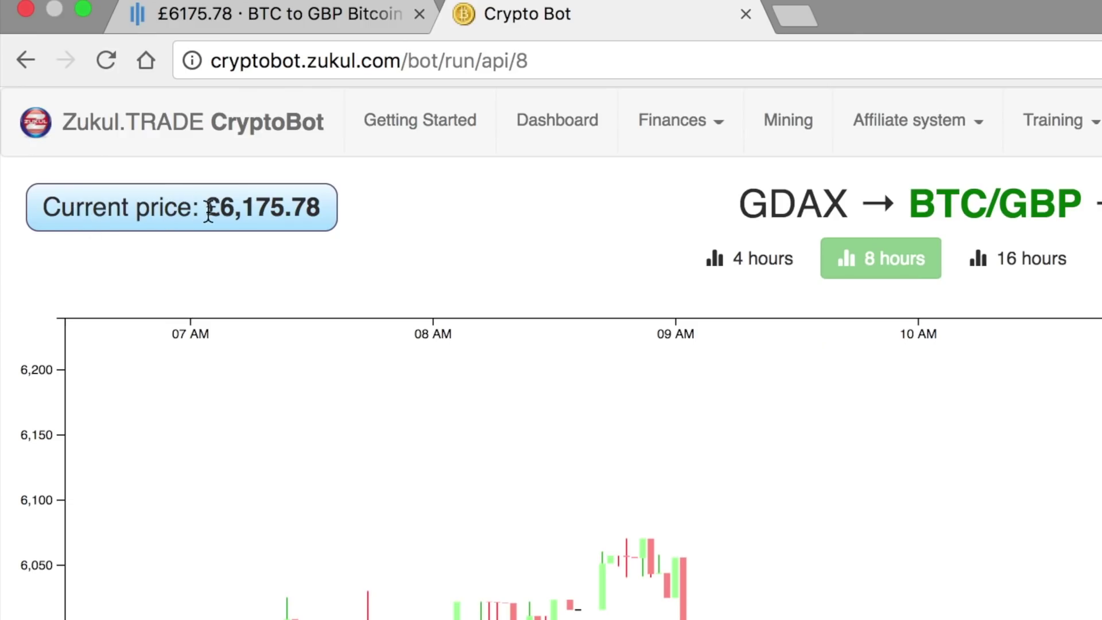
{"action": "left_click_drag", "start_coordinate": [987, 204], "coordinate": [906, 200]}
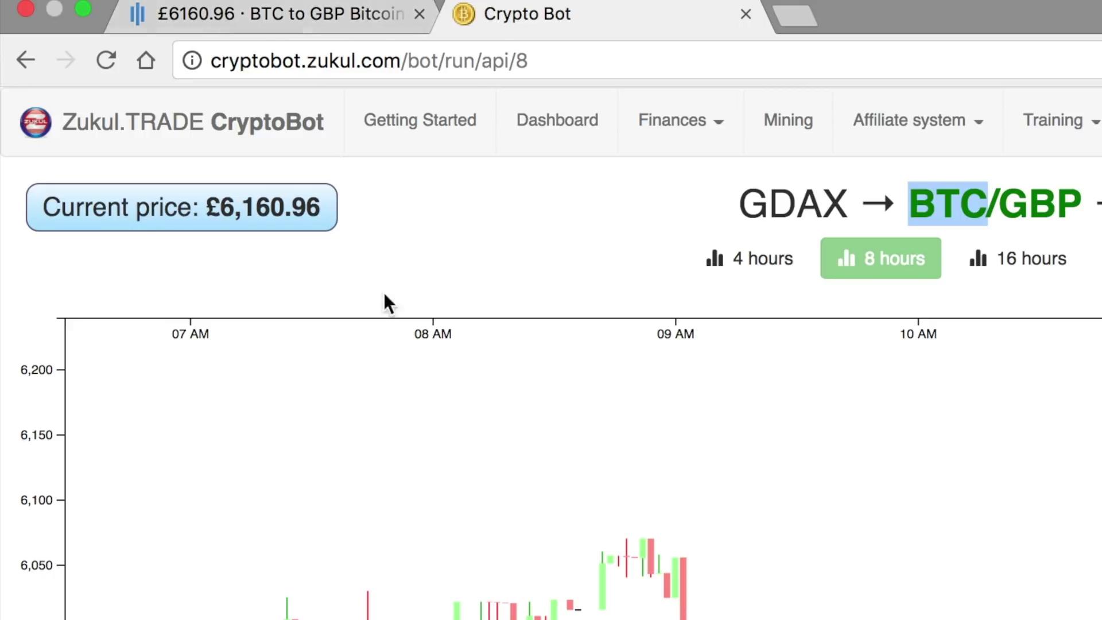
{"action": "scroll", "coordinate": [345, 156], "scroll_direction": "down", "scroll_amount": 5}
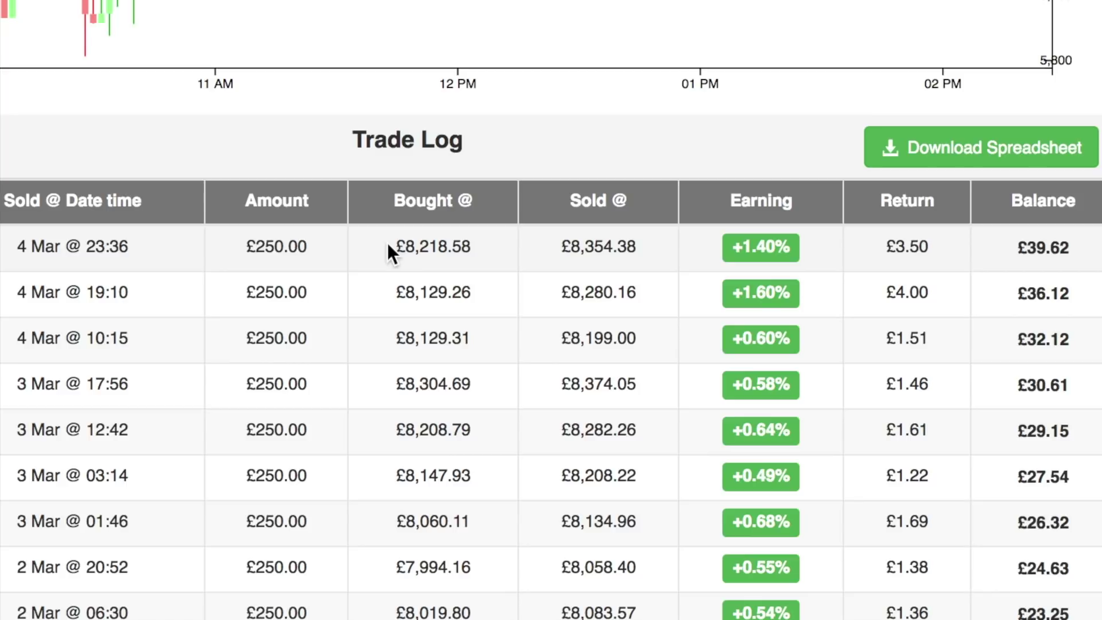
Highlight the latest £250.00 trade's buy and sell prices and the held-lots heading, then return to the Dashboard.
{"action": "left_click_drag", "start_coordinate": [246, 246], "coordinate": [307, 246]}
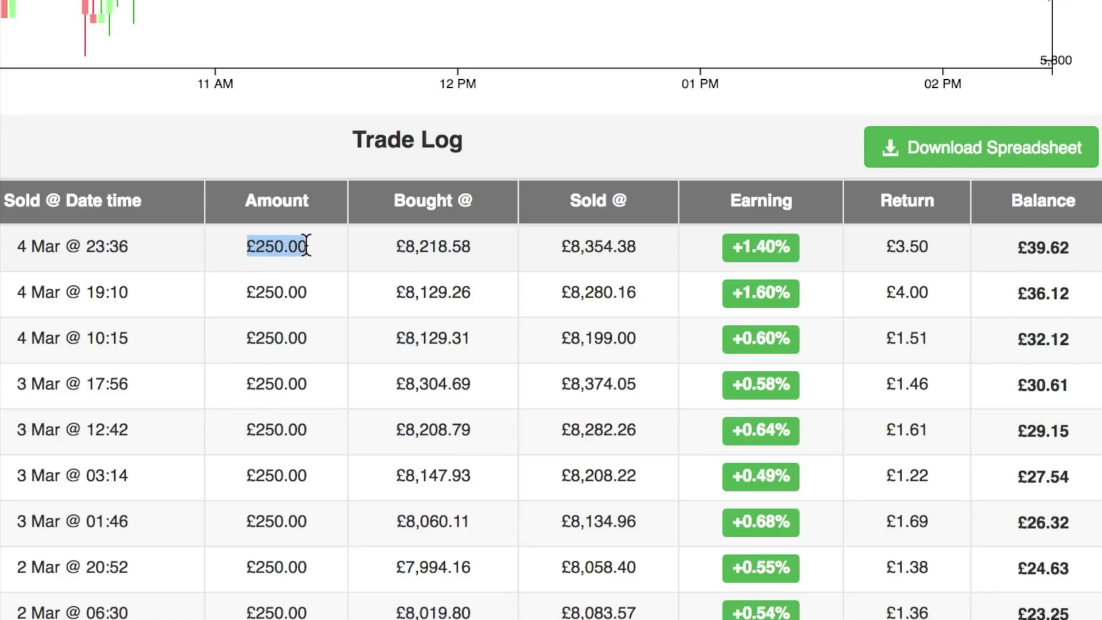
{"action": "left_click_drag", "start_coordinate": [401, 246], "coordinate": [474, 253]}
{"action": "left_click_drag", "start_coordinate": [572, 246], "coordinate": [629, 246]}
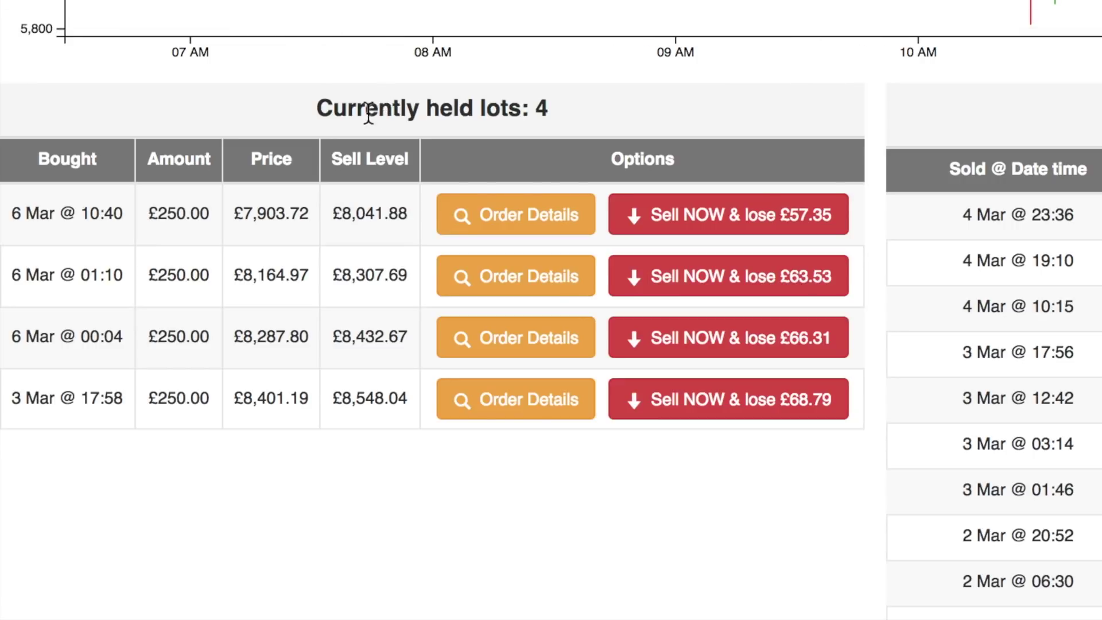
{"action": "left_click_drag", "start_coordinate": [318, 106], "coordinate": [527, 108]}
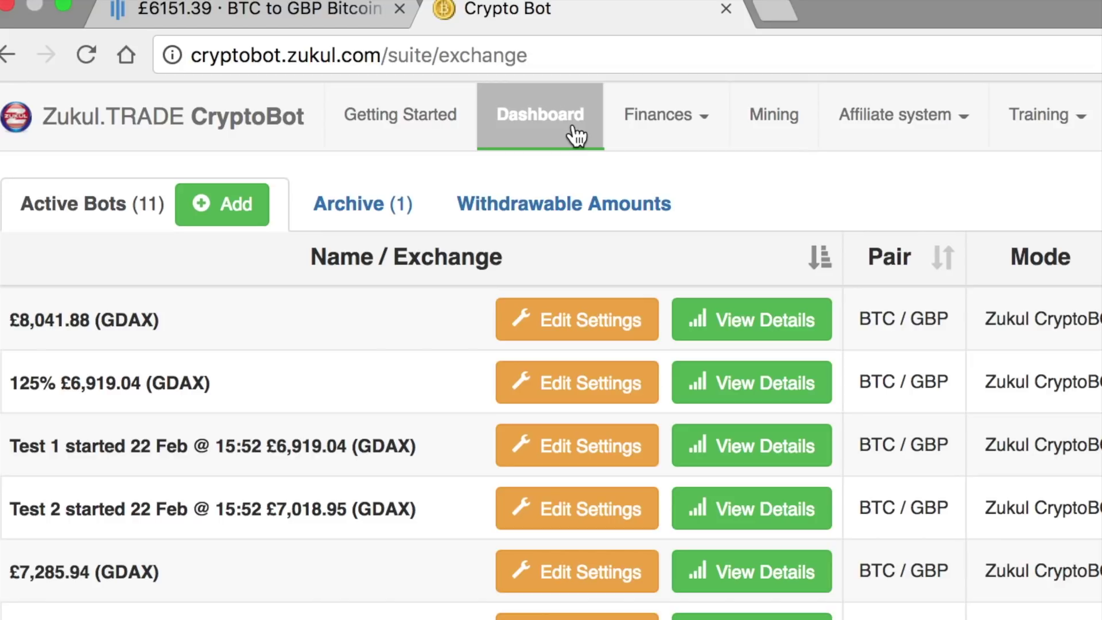
{"action": "left_click", "coordinate": [575, 136]}
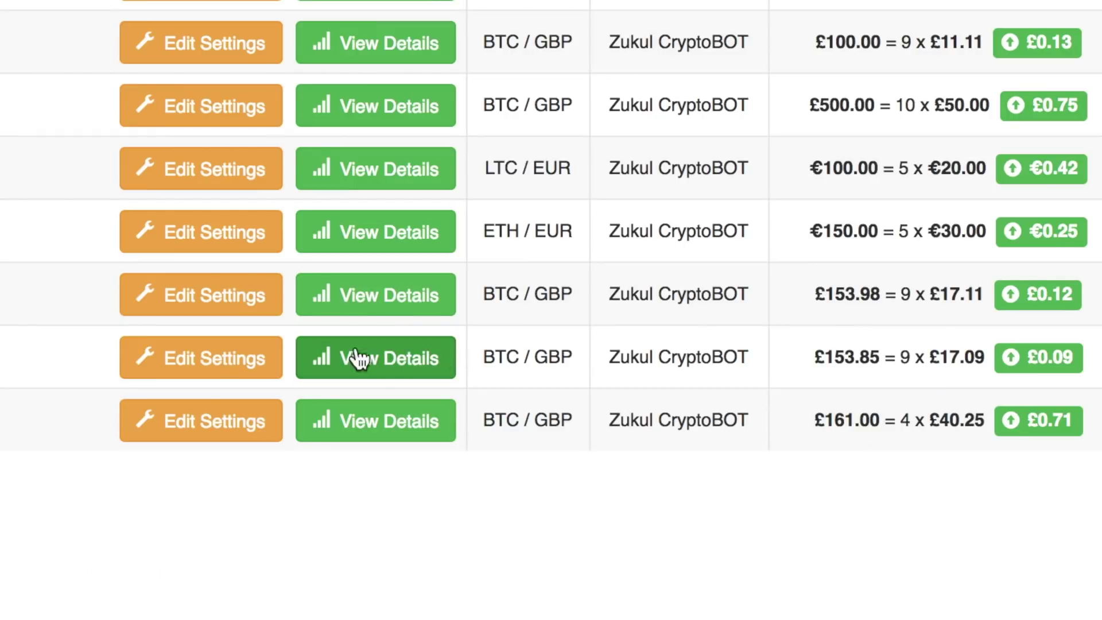
{"action": "left_click", "coordinate": [280, 307]}
{"action": "left_click", "coordinate": [343, 303]}
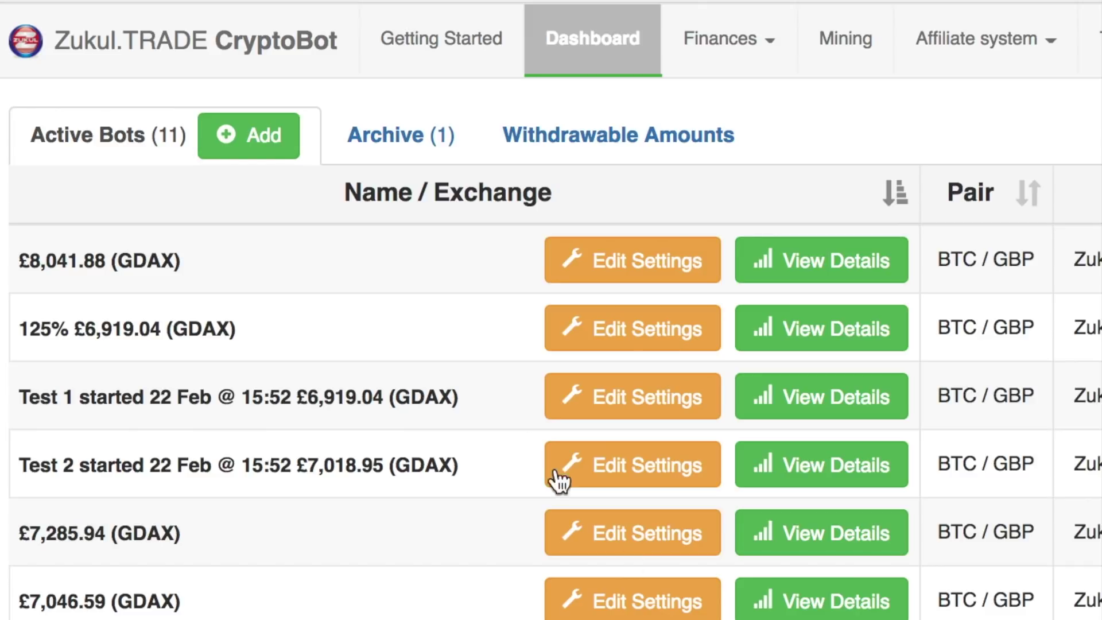
{"action": "left_click", "coordinate": [257, 147]}
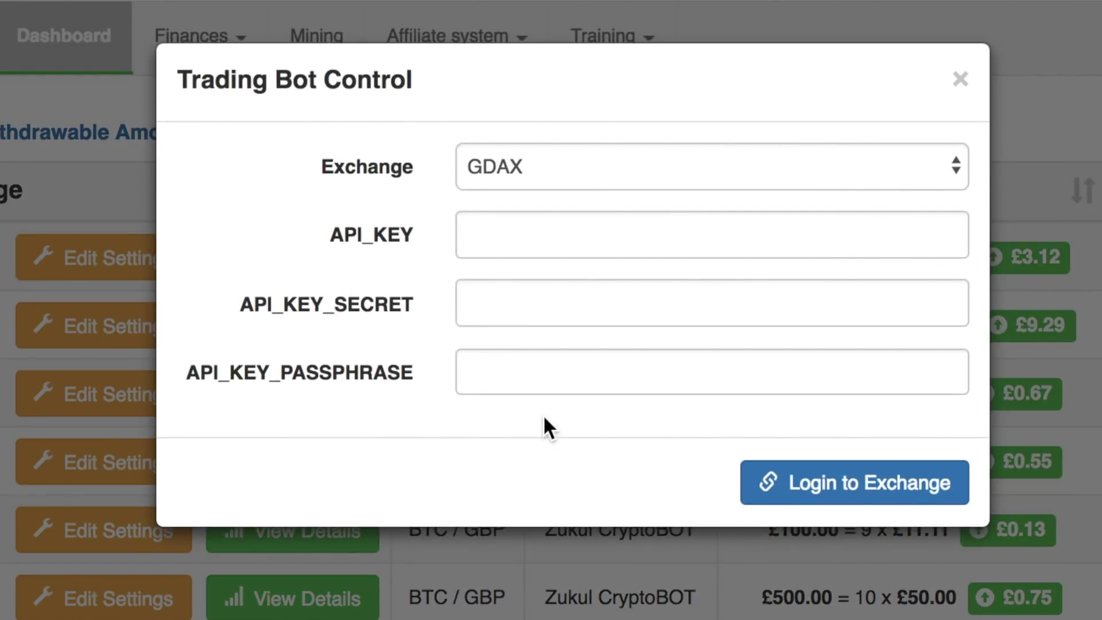
{"action": "left_click", "coordinate": [961, 80]}
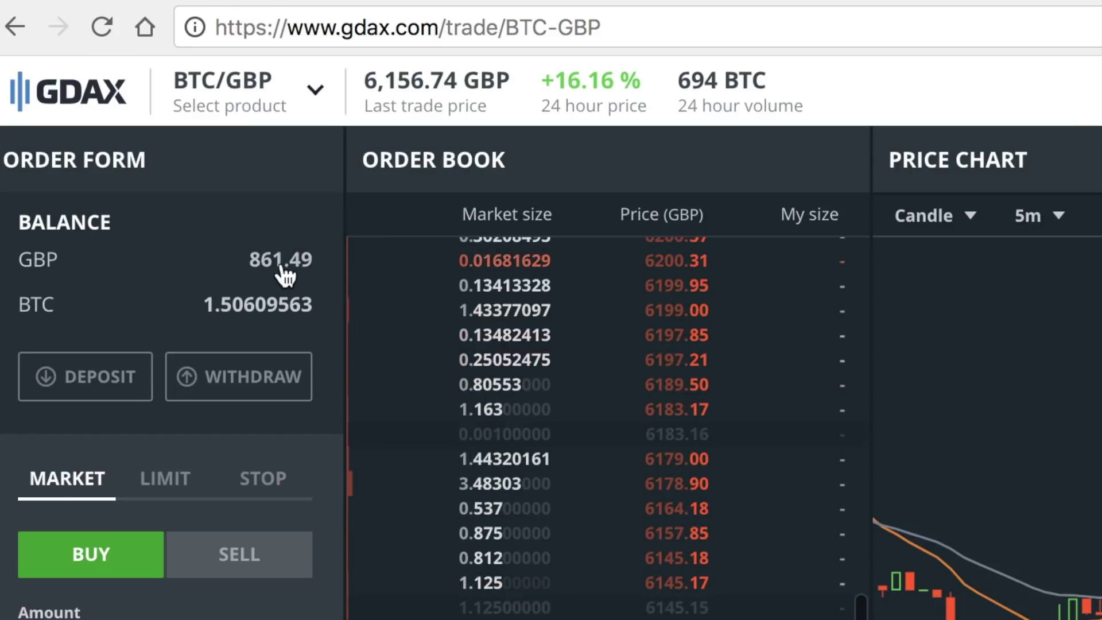
Highlight the 861.49 GBP and 1.50609563 BTC balances on the GDAX order form.
{"action": "left_click_drag", "start_coordinate": [21, 260], "coordinate": [310, 266]}
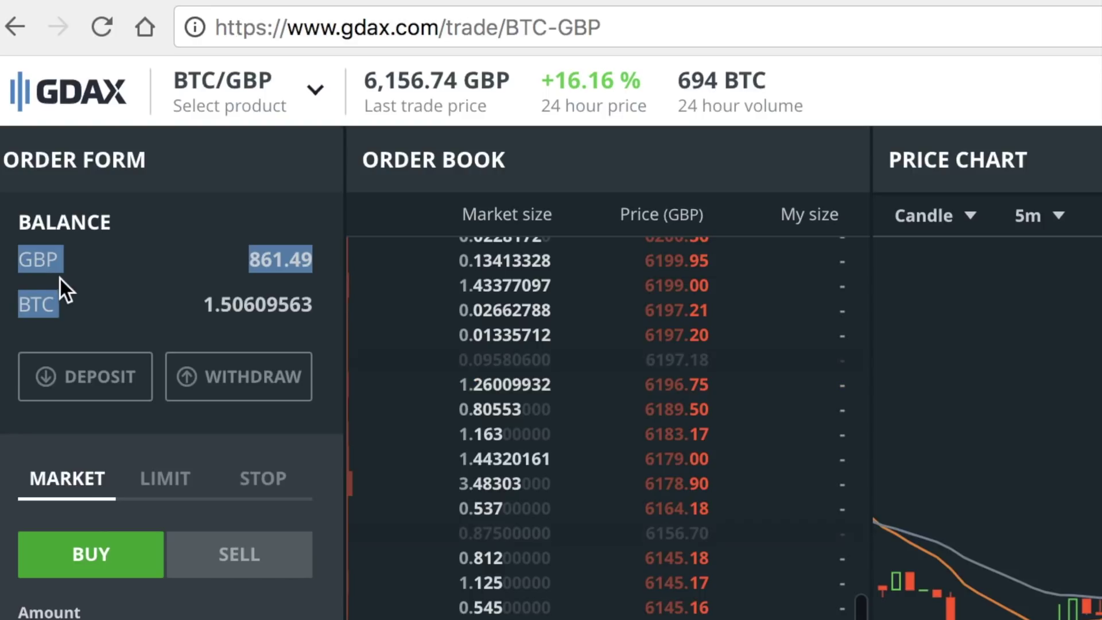
{"action": "left_click", "coordinate": [81, 269]}
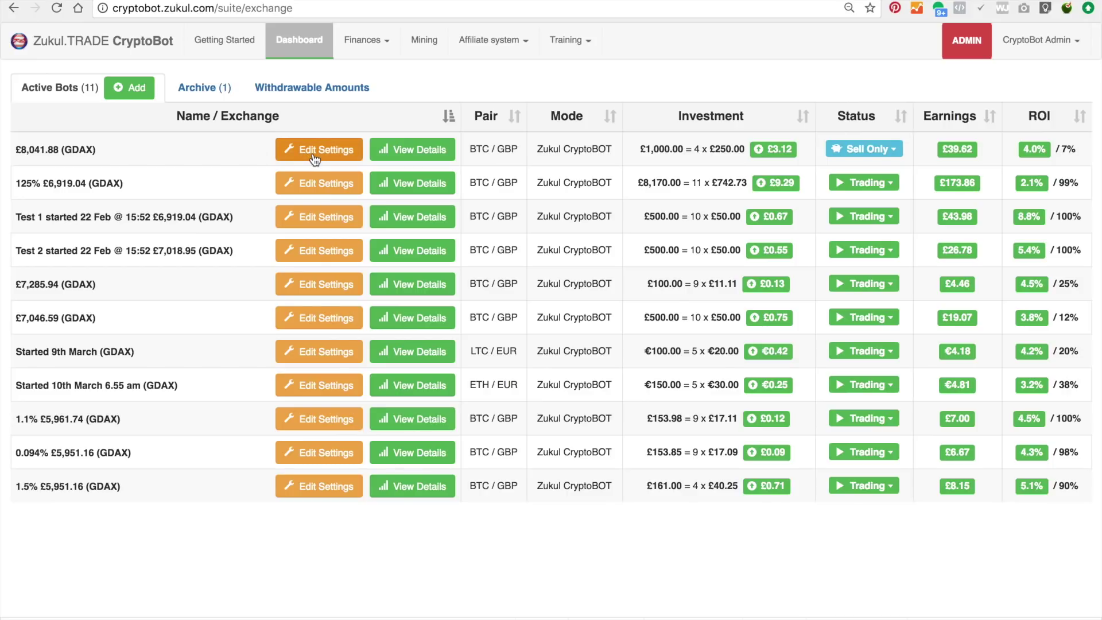
{"action": "left_click", "coordinate": [409, 150]}
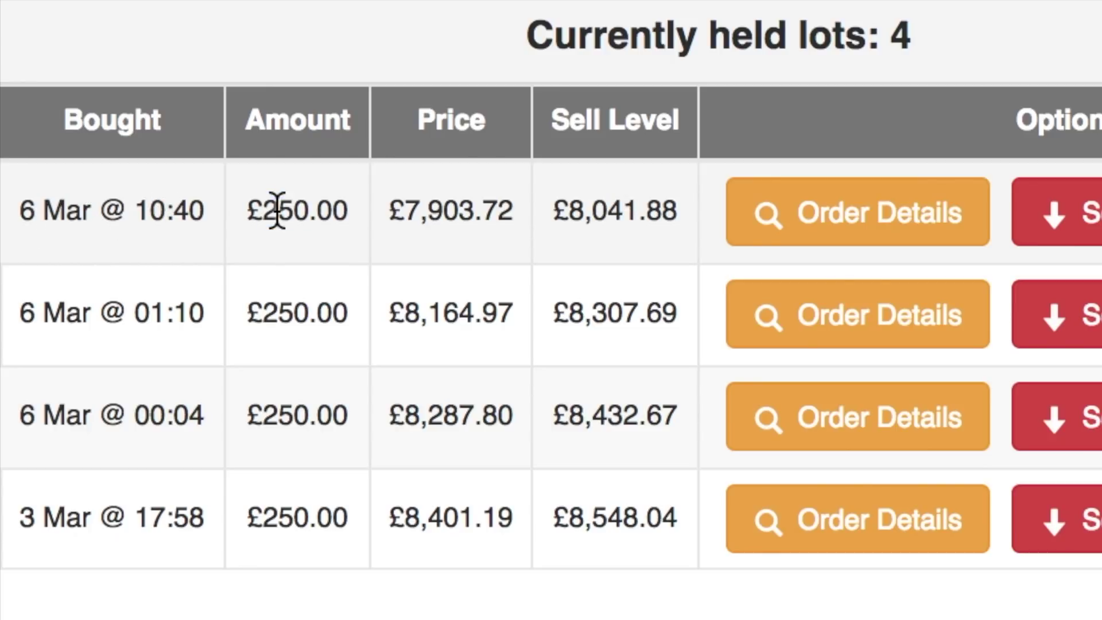
{"action": "left_click_drag", "start_coordinate": [255, 210], "coordinate": [370, 221]}
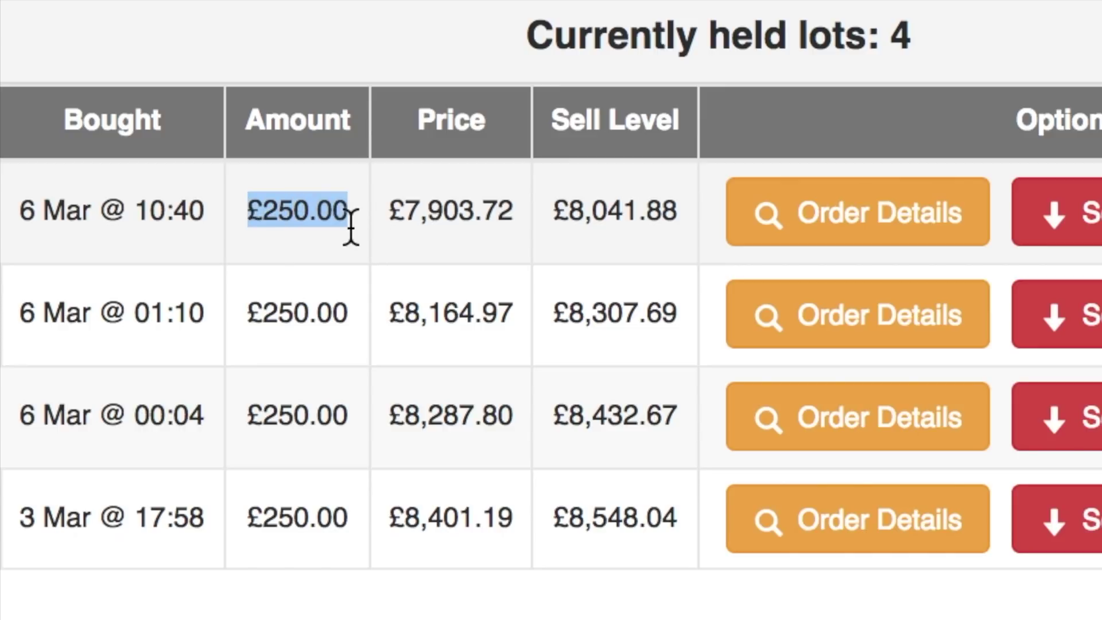
{"action": "left_click_drag", "start_coordinate": [398, 214], "coordinate": [511, 217]}
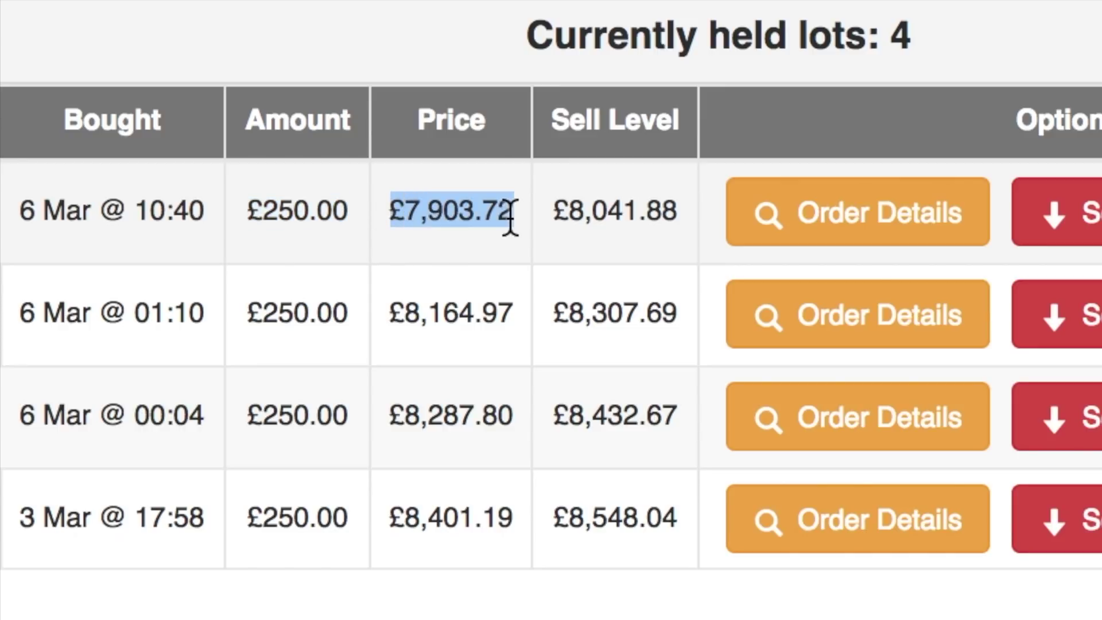
{"action": "left_click", "coordinate": [560, 207]}
{"action": "left_click_drag", "start_coordinate": [559, 207], "coordinate": [683, 210]}
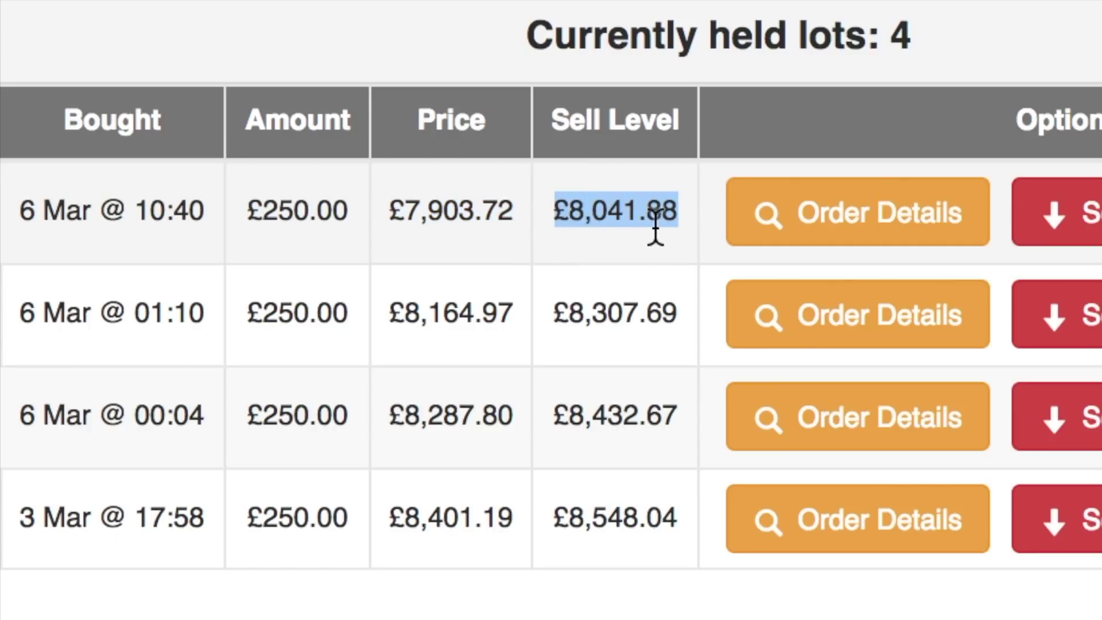
{"action": "left_click", "coordinate": [626, 249]}
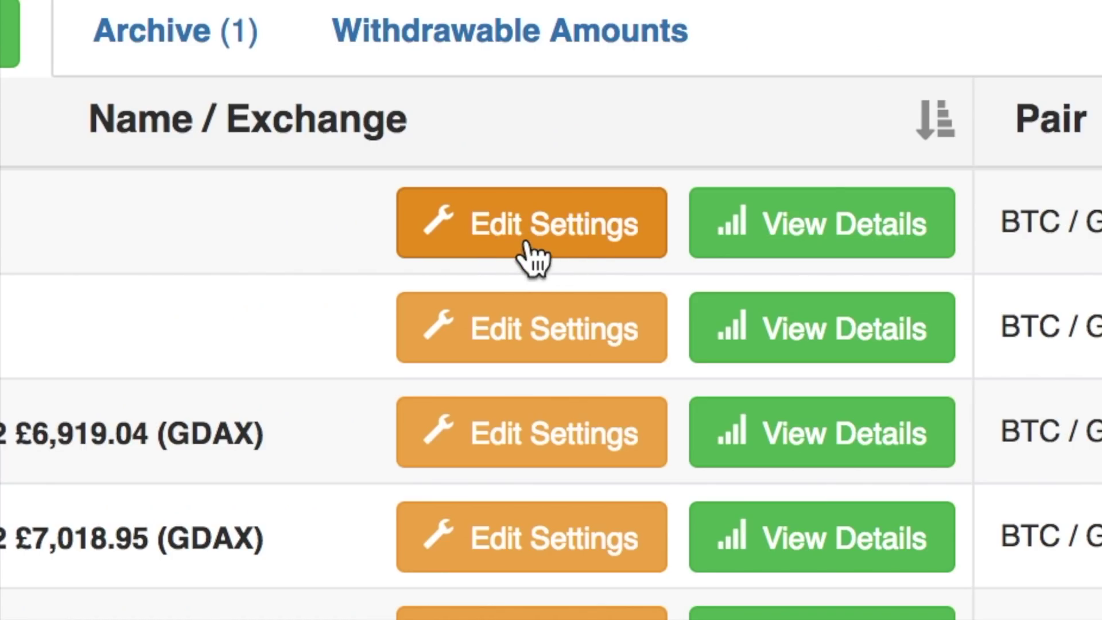
Edit the £8,041.88 bot's settings (ROI 7%, MIN Earning 3.12), keeping Zukul CryptoBOT as bot type.
{"action": "left_click", "coordinate": [526, 244]}
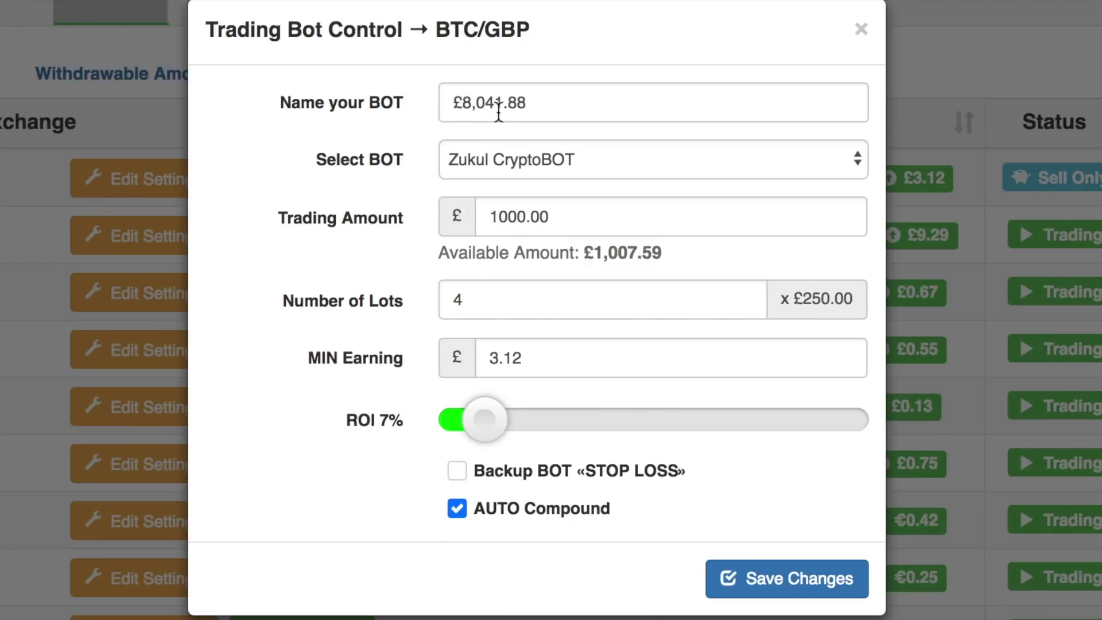
{"action": "left_click", "coordinate": [573, 107]}
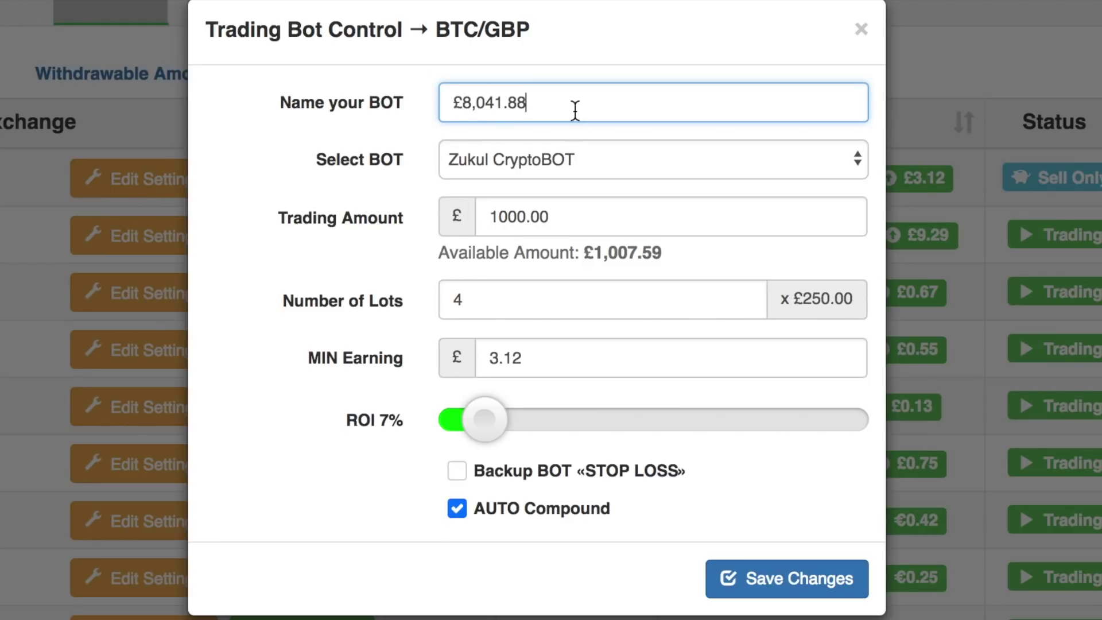
{"action": "left_click", "coordinate": [580, 159]}
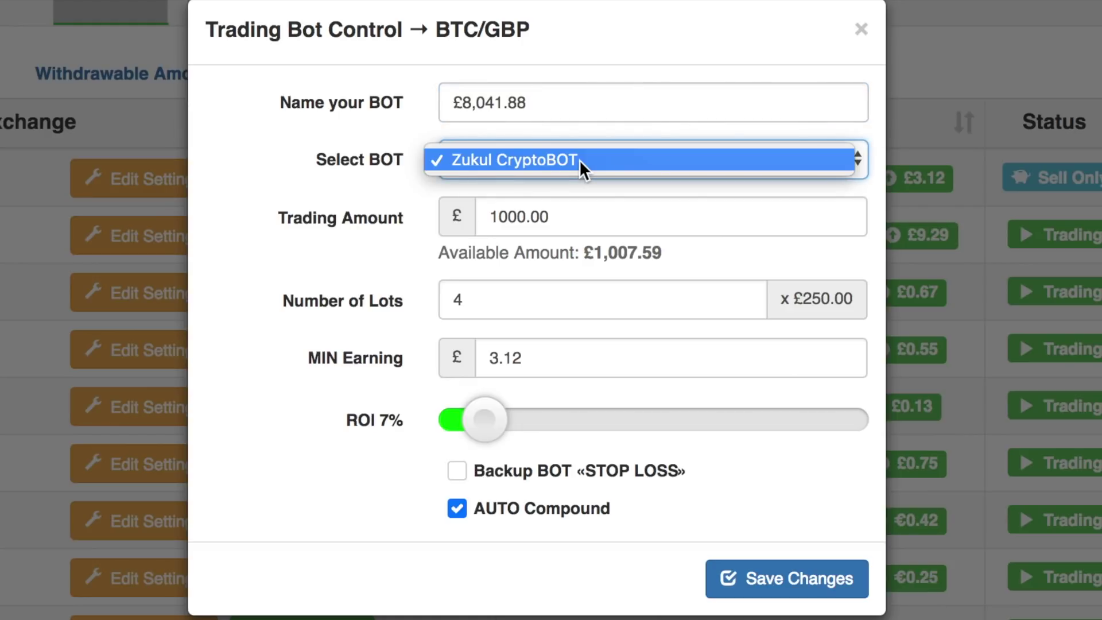
{"action": "left_click", "coordinate": [579, 159]}
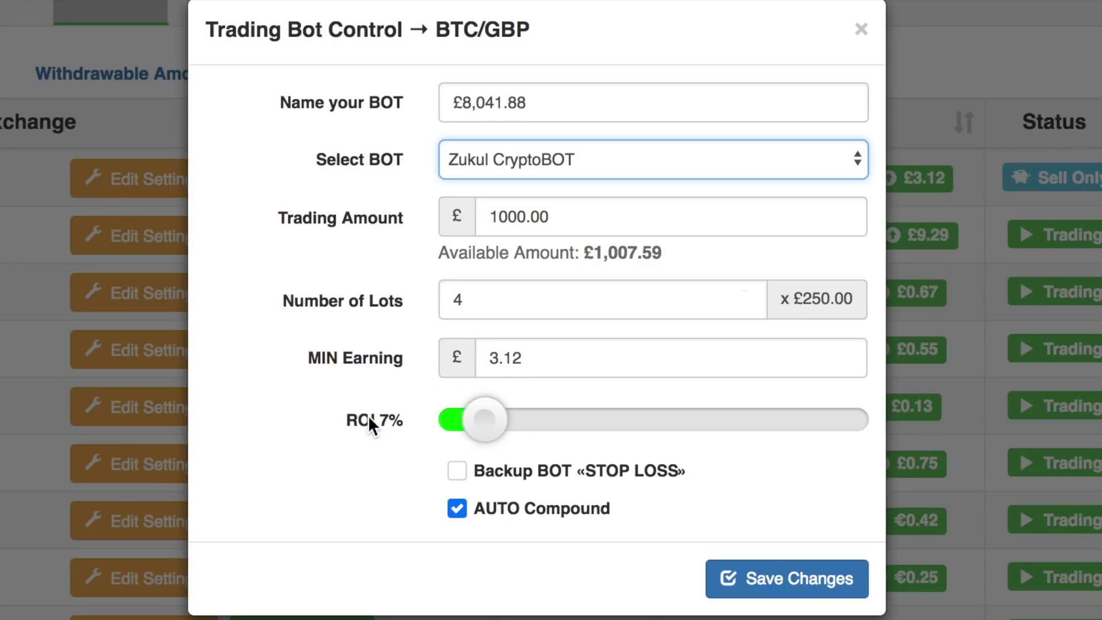
Raise ROI from 7% to 25%, change MIN Earning from 3.12 to 0.01, and save.
{"action": "left_click_drag", "start_coordinate": [484, 422], "coordinate": [554, 425]}
{"action": "left_click_drag", "start_coordinate": [551, 217], "coordinate": [480, 217]}
{"action": "left_click", "coordinate": [406, 381]}
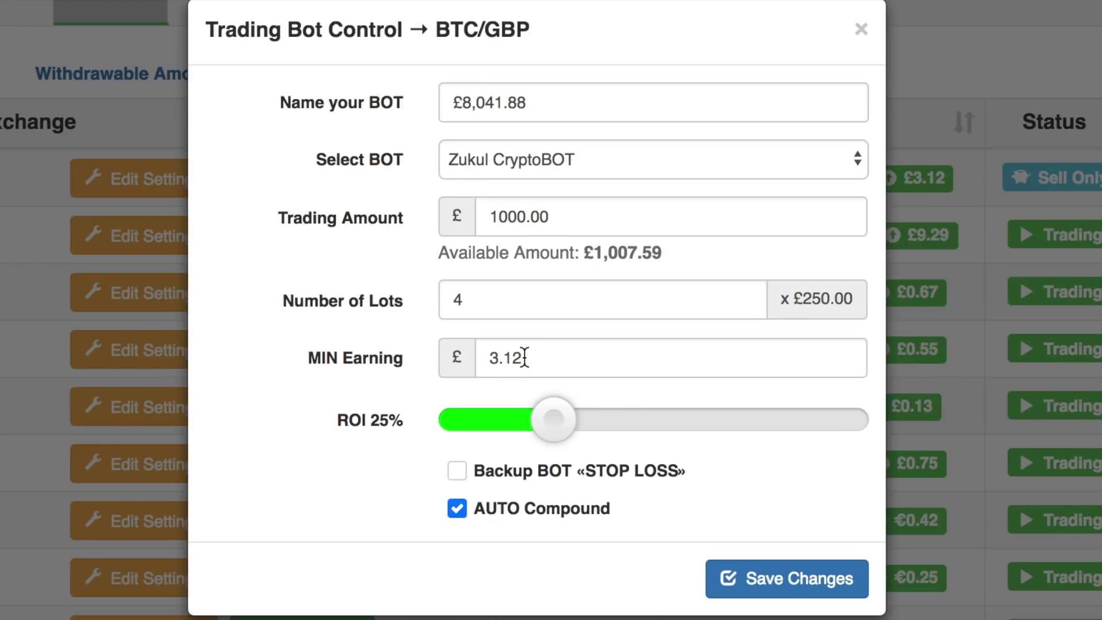
{"action": "left_click_drag", "start_coordinate": [525, 358], "coordinate": [490, 356]}
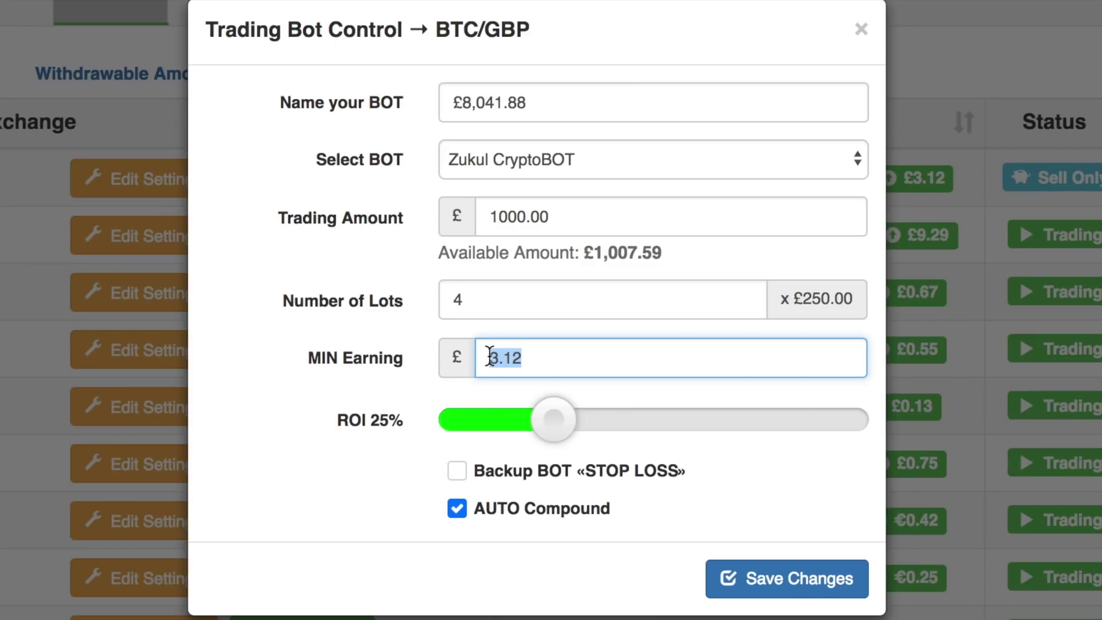
{"action": "type", "text": "0.01"}
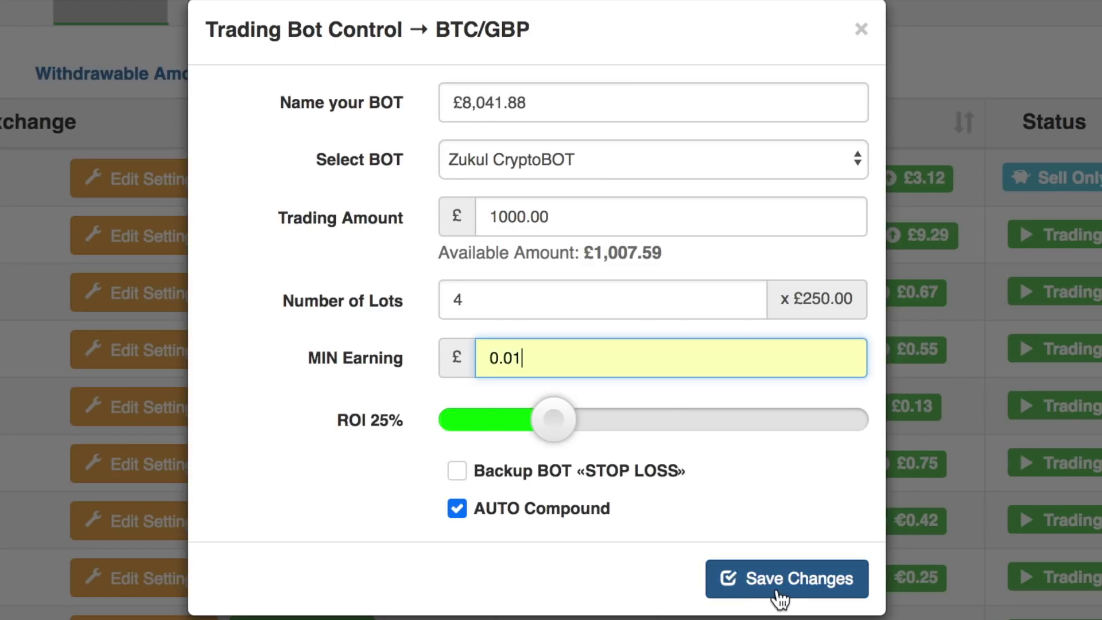
{"action": "left_click", "coordinate": [779, 594]}
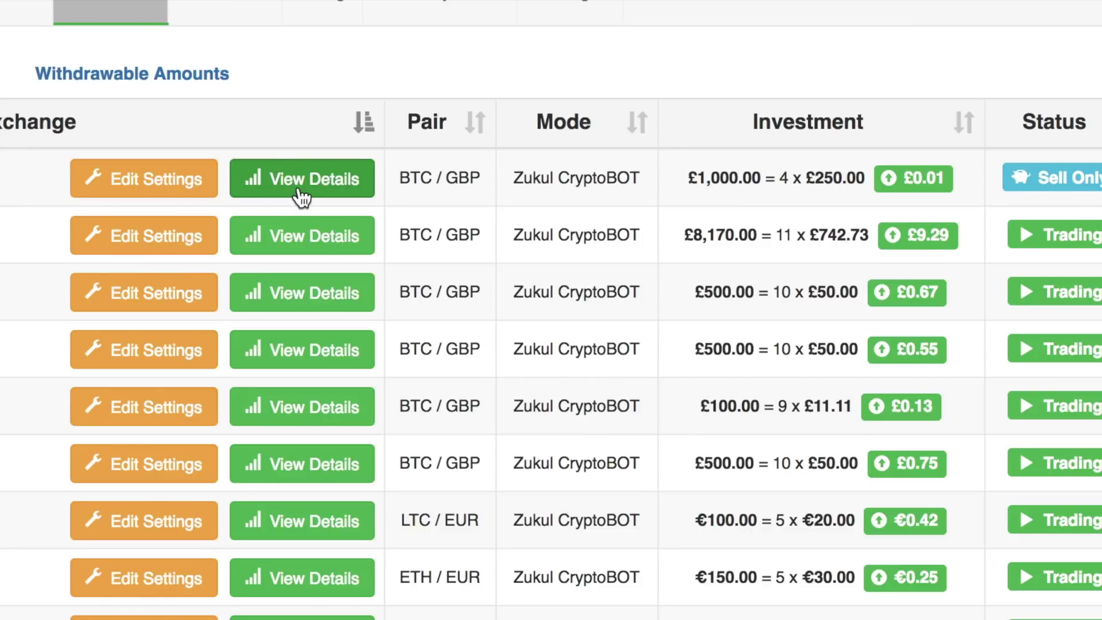
Reopen the first bot's details and check the newest lot's sell level of £7,943.55.
{"action": "left_click", "coordinate": [299, 190]}
{"action": "left_click_drag", "start_coordinate": [544, 292], "coordinate": [667, 305]}
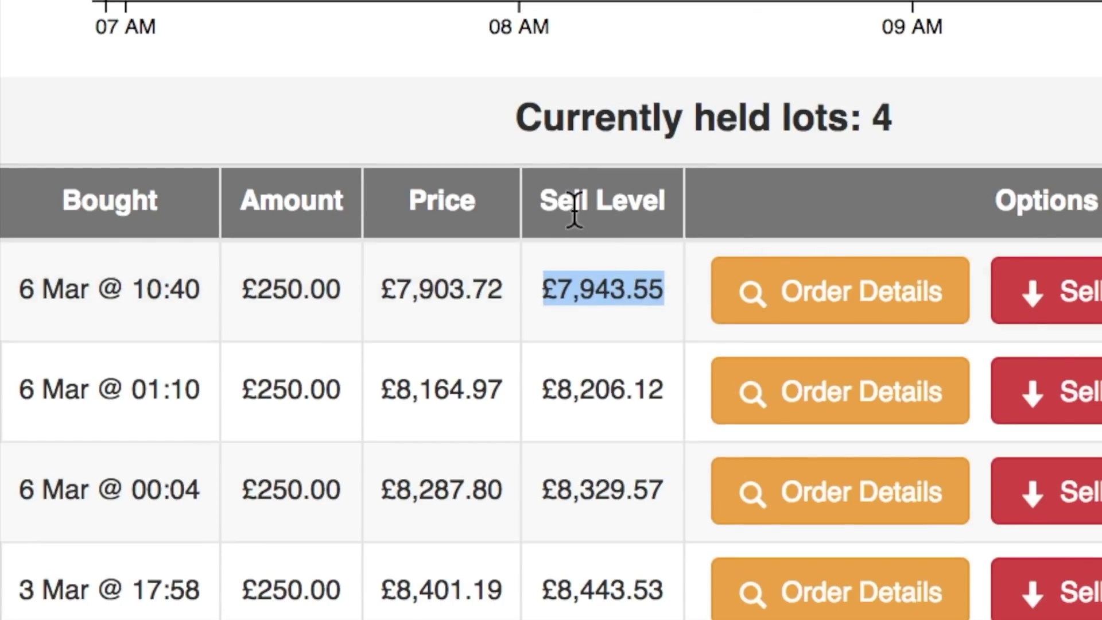
{"action": "left_click", "coordinate": [621, 205]}
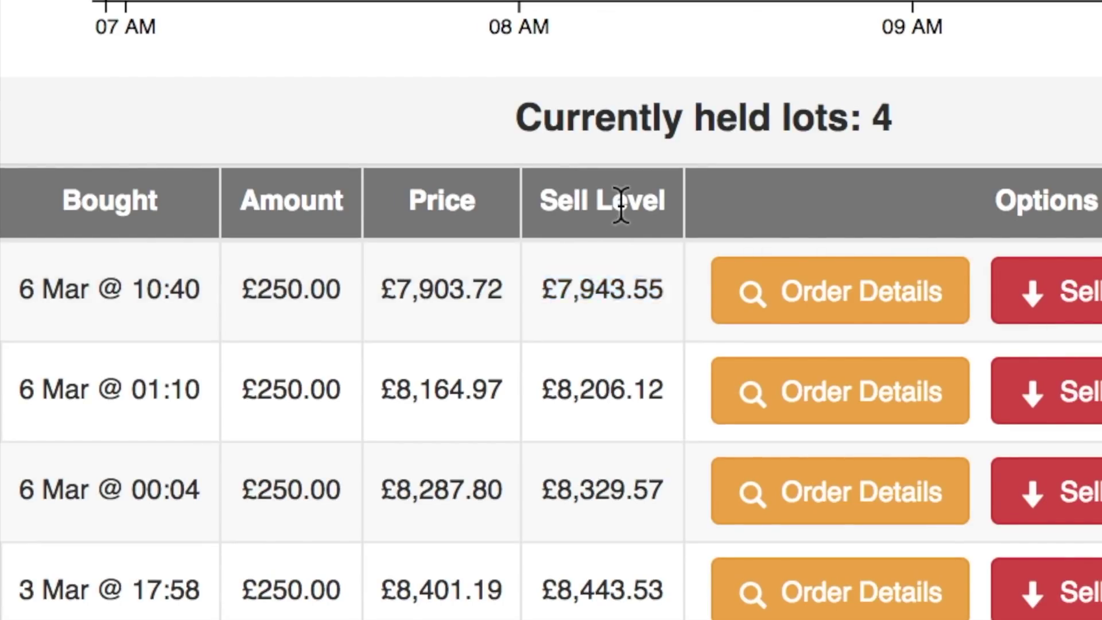